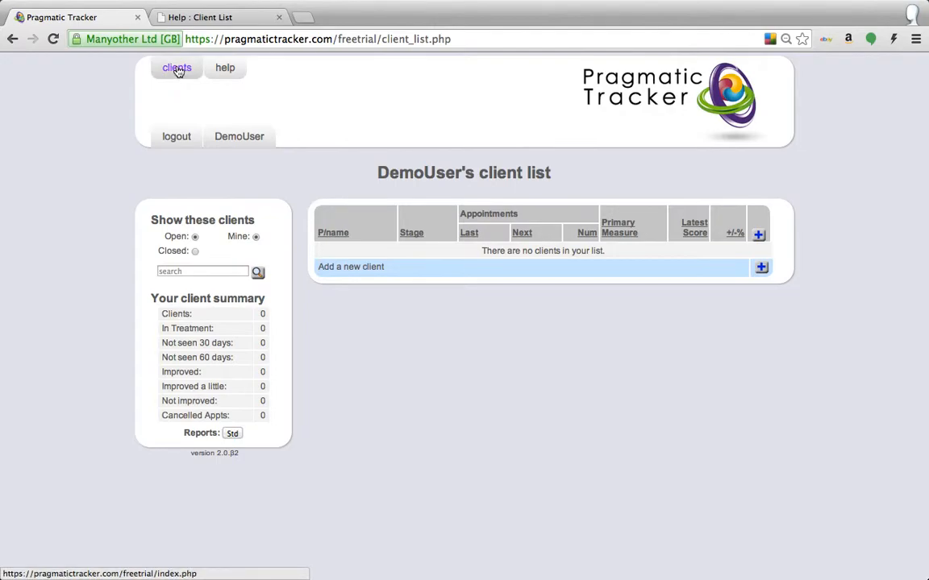
Open the logged-in account's user profile and save it to return to the client list.
{"action": "left_click", "coordinate": [237, 137]}
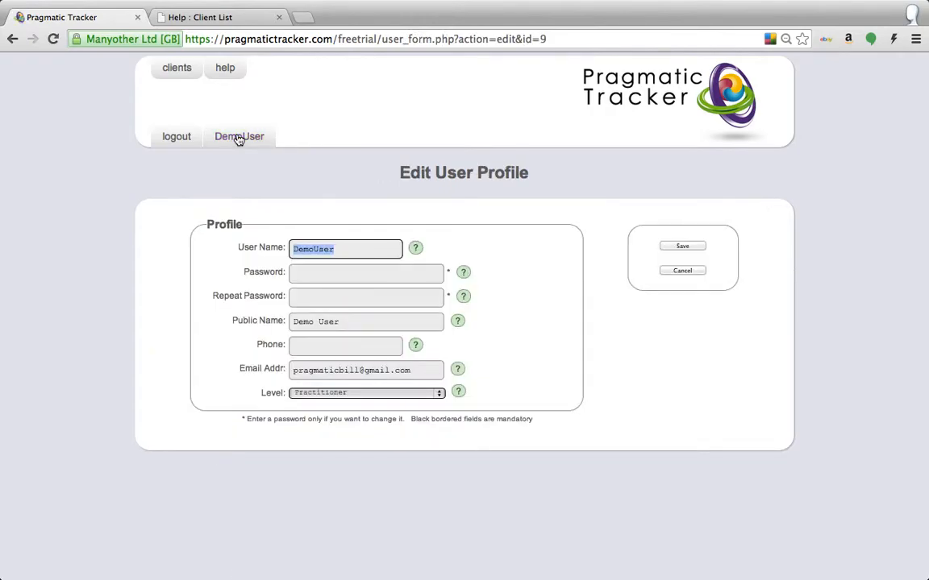
{"action": "left_click", "coordinate": [679, 248]}
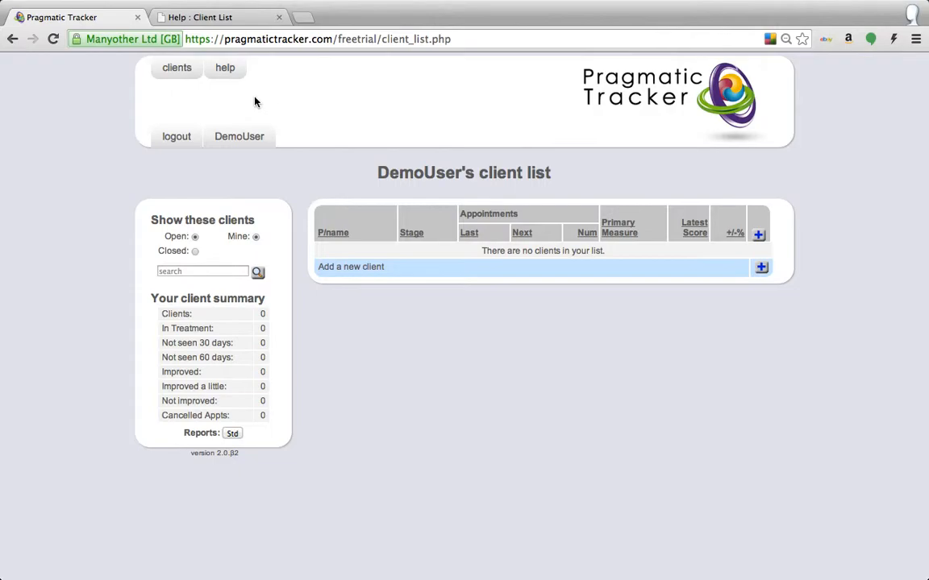
Open the help page about the client list and look through its sections.
{"action": "left_click", "coordinate": [227, 69]}
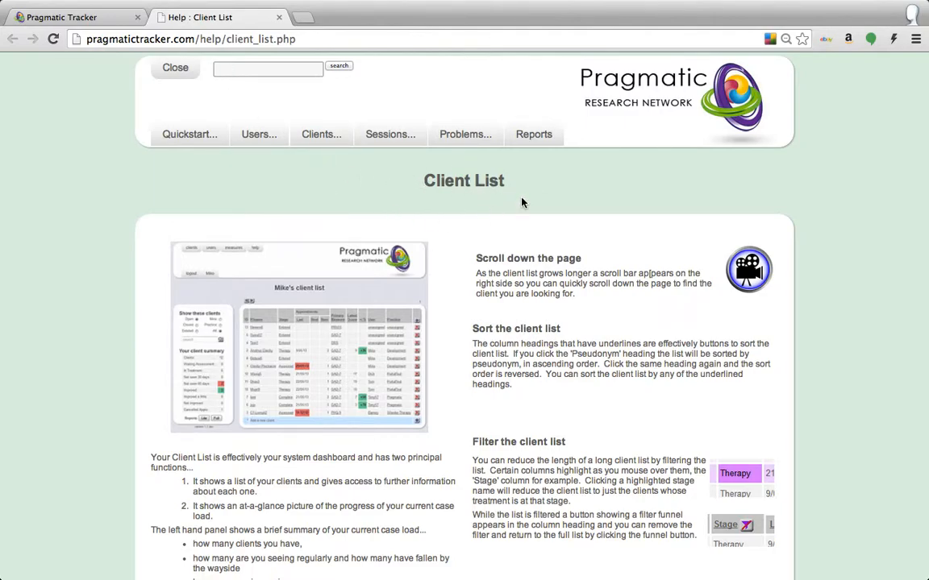
{"action": "scroll", "coordinate": [447, 259], "scroll_direction": "down", "scroll_amount": 10}
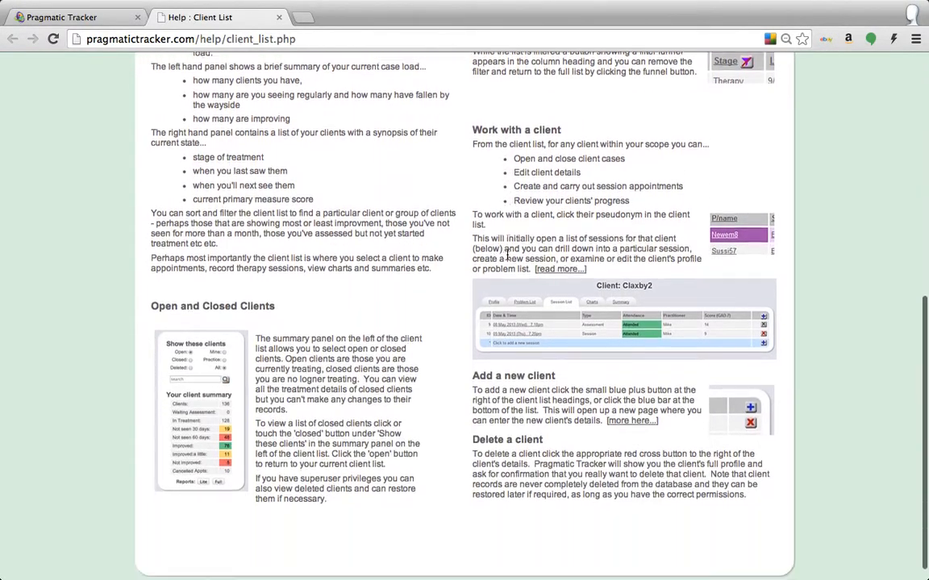
{"action": "scroll", "coordinate": [506, 266], "scroll_direction": "up", "scroll_amount": 10}
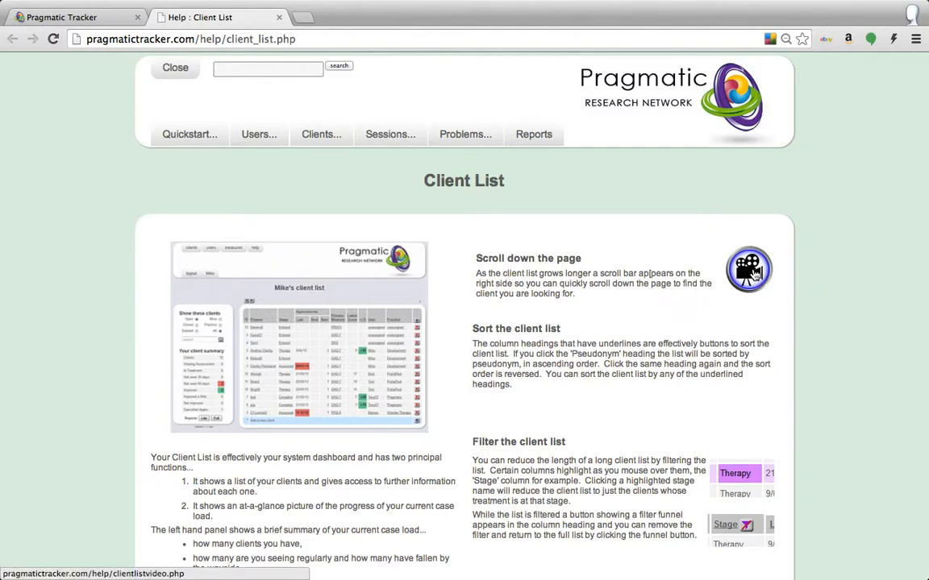
Look at the Client List help video page, close it and return to the tracker's client list.
{"action": "left_click", "coordinate": [753, 274]}
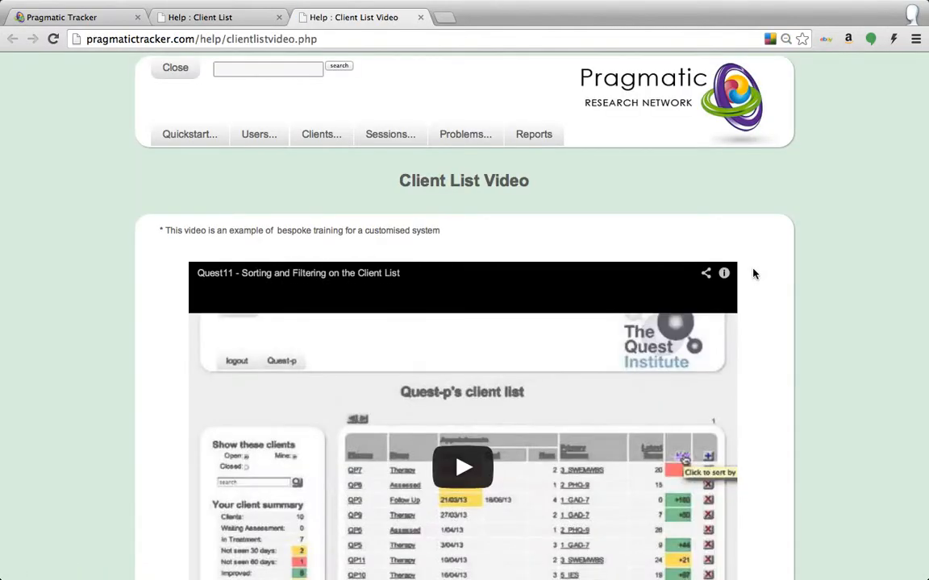
{"action": "scroll", "coordinate": [794, 299], "scroll_direction": "down", "scroll_amount": 1}
{"action": "scroll", "coordinate": [801, 303], "scroll_direction": "down", "scroll_amount": 3}
{"action": "scroll", "coordinate": [800, 304], "scroll_direction": "up", "scroll_amount": 4}
{"action": "left_click", "coordinate": [420, 16]}
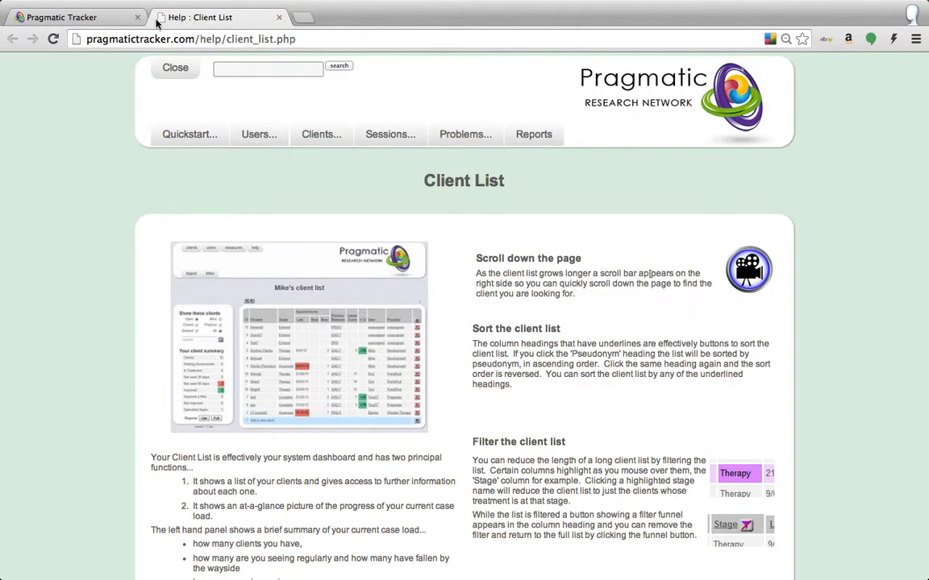
{"action": "left_click", "coordinate": [104, 18]}
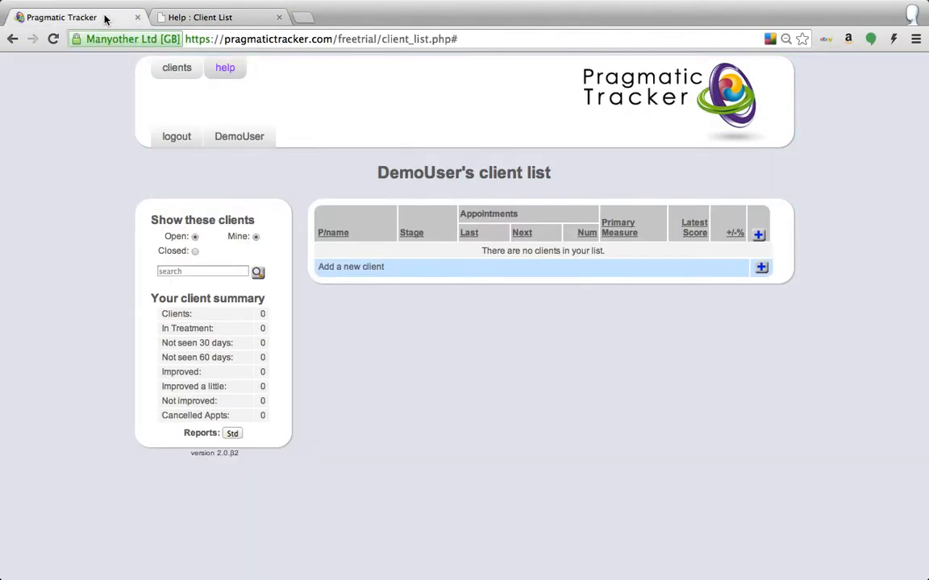
Start a new client with the pseudonym DU1 and acknowledge responsibility for its anonymity.
{"action": "left_click", "coordinate": [364, 272]}
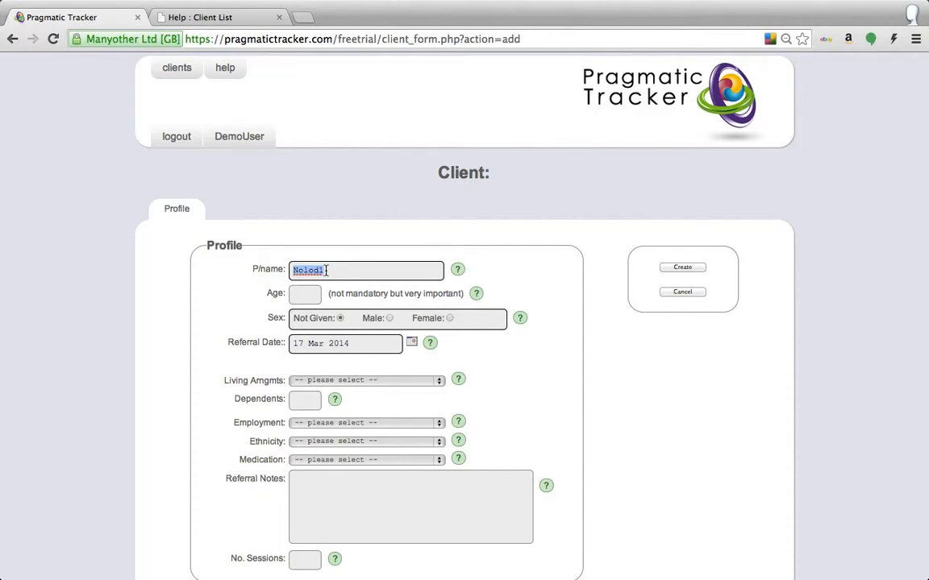
{"action": "type", "text": "DU1"}
{"action": "left_click", "coordinate": [518, 271]}
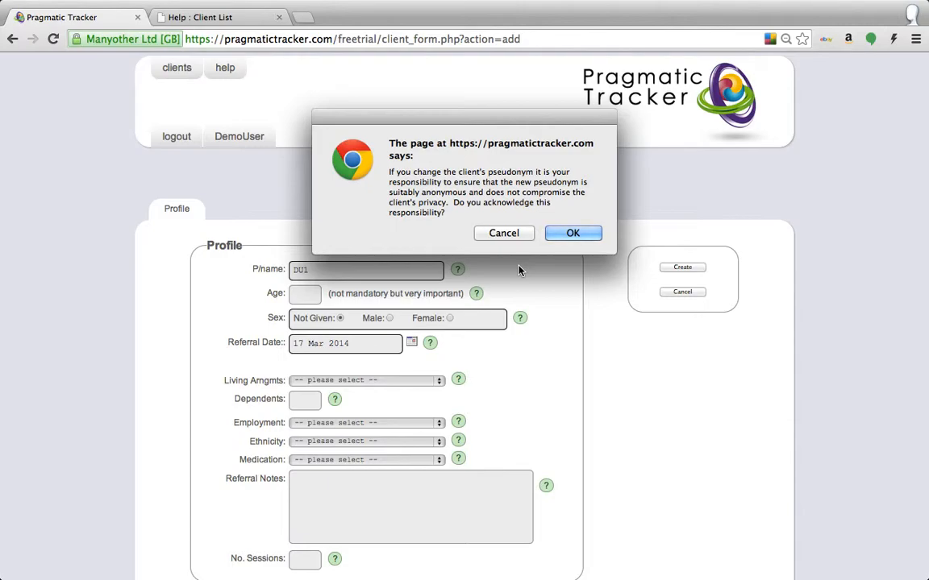
{"action": "left_click", "coordinate": [576, 235]}
Set the client's age to 36, sex to Female, living arrangements to with parents and dependents to 0.
{"action": "left_click", "coordinate": [314, 295]}
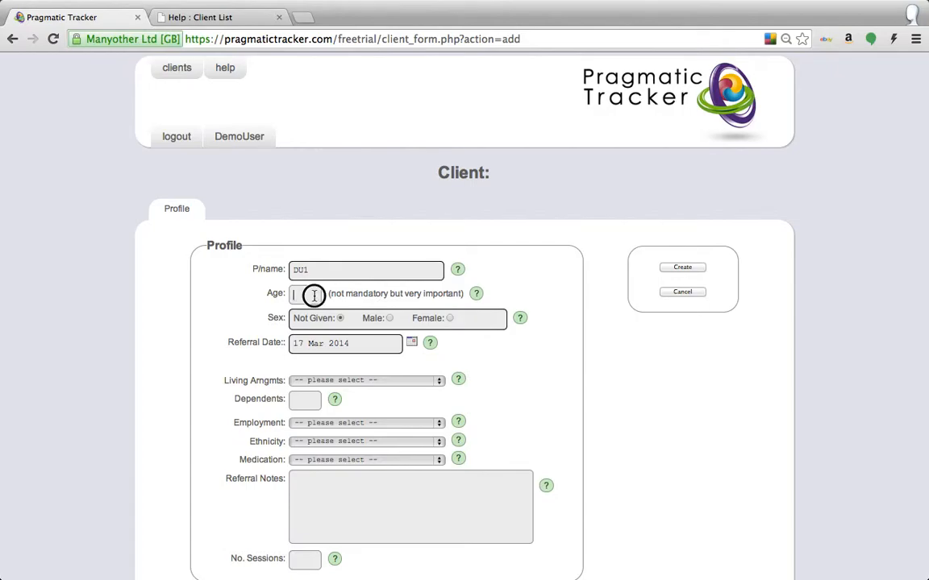
{"action": "type", "text": "36"}
{"action": "left_click", "coordinate": [450, 319]}
{"action": "left_click", "coordinate": [438, 379]}
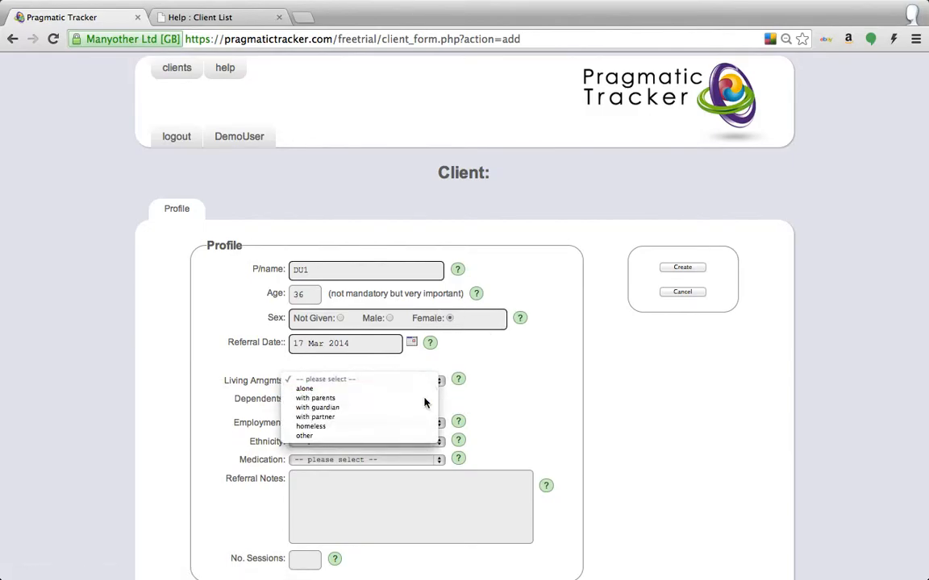
{"action": "left_click", "coordinate": [425, 399]}
{"action": "key", "text": "Tab"}
{"action": "type", "text": "0"}
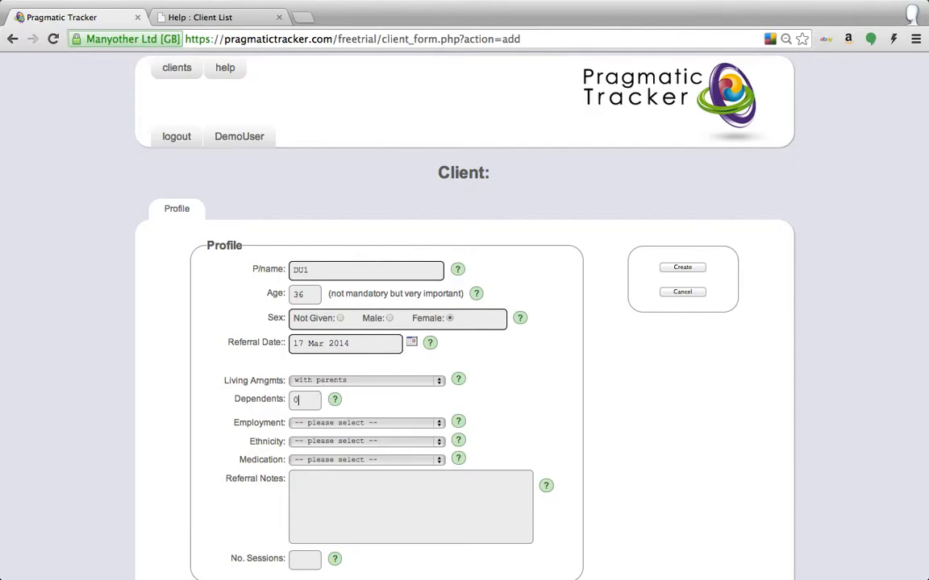
Set the client's employment to Seeking work and ethnicity to White British.
{"action": "left_click", "coordinate": [439, 423]}
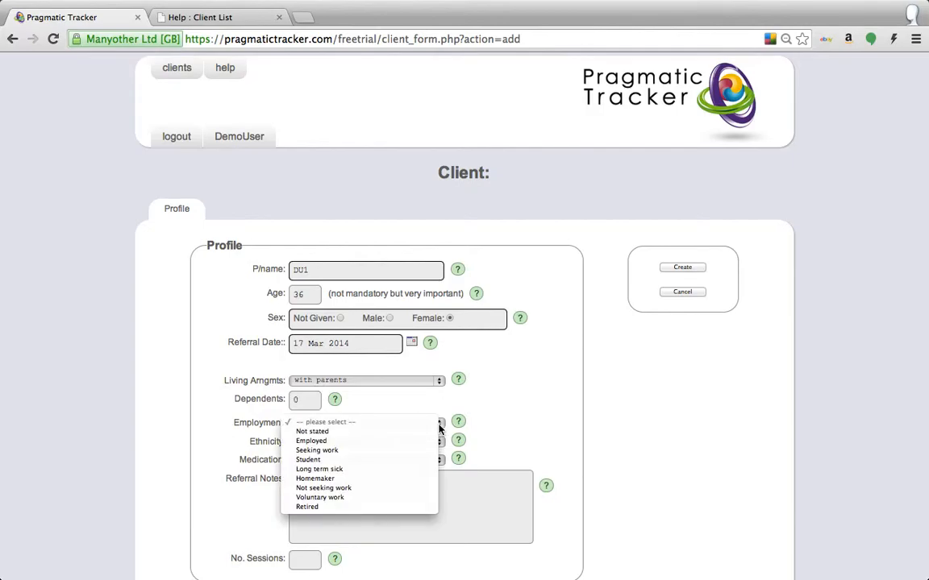
{"action": "left_click", "coordinate": [436, 450]}
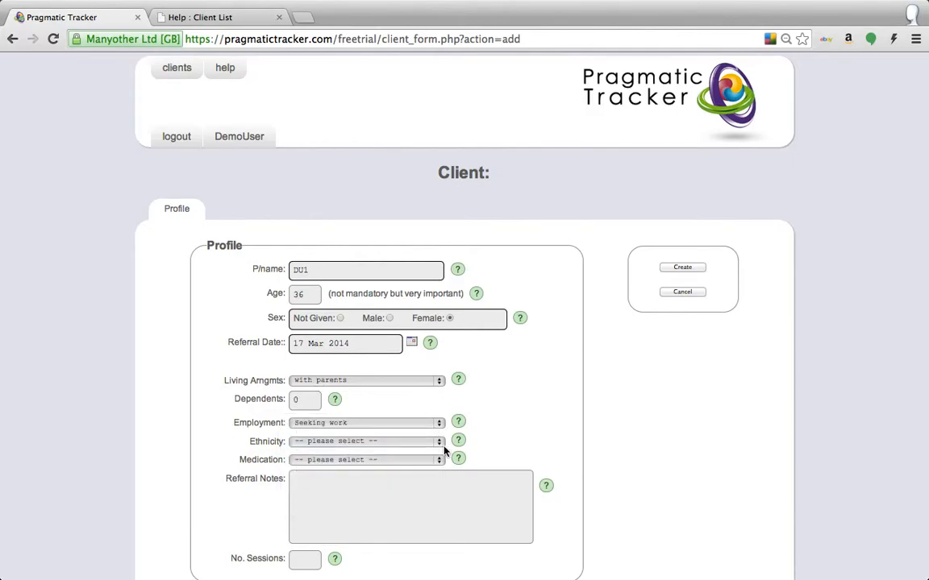
{"action": "left_click", "coordinate": [439, 442]}
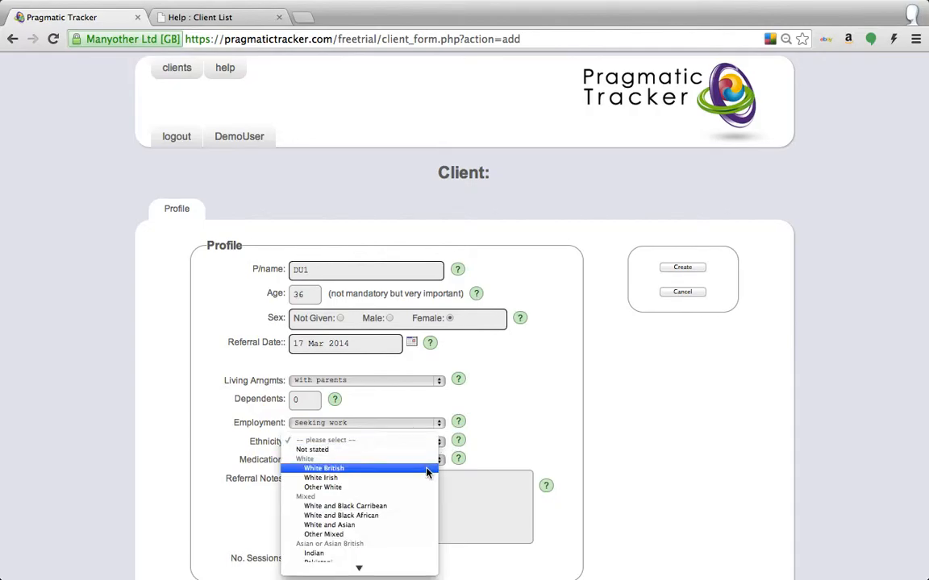
{"action": "left_click", "coordinate": [427, 470]}
Set the client's medication to Anti-Depressants and enter ?? as the drug name.
{"action": "scroll", "coordinate": [555, 432], "scroll_direction": "down", "scroll_amount": 3}
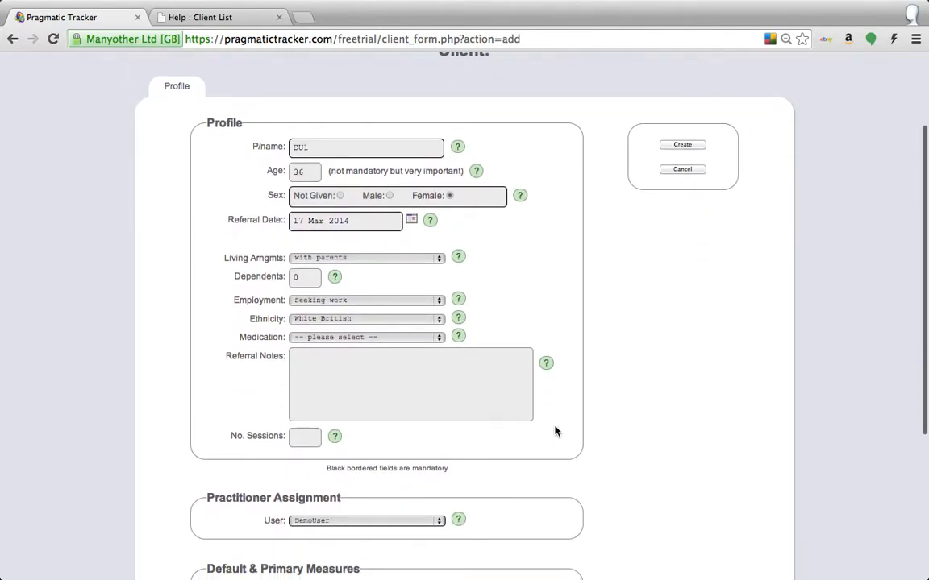
{"action": "left_click", "coordinate": [439, 338]}
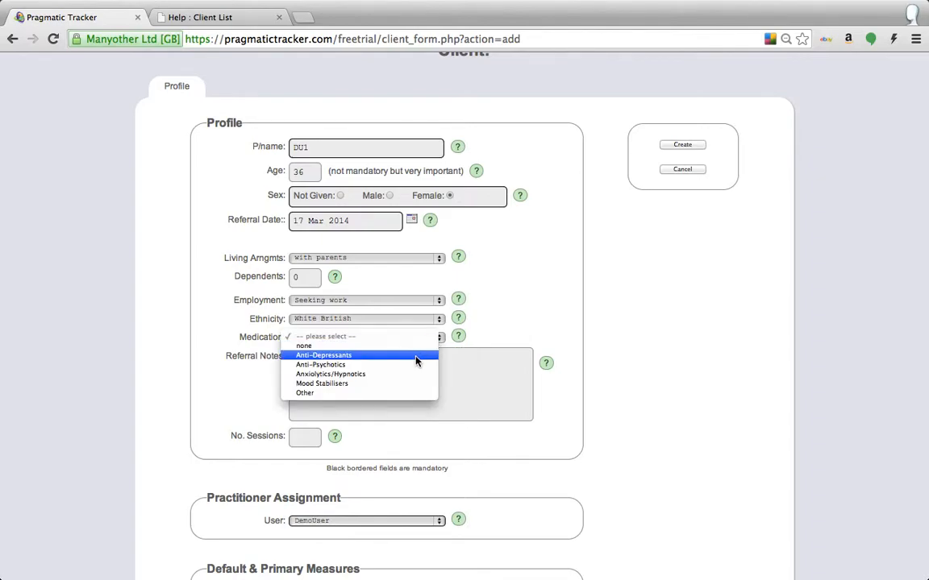
{"action": "left_click", "coordinate": [415, 355]}
{"action": "left_click", "coordinate": [354, 362]}
{"action": "type", "text": "??"}
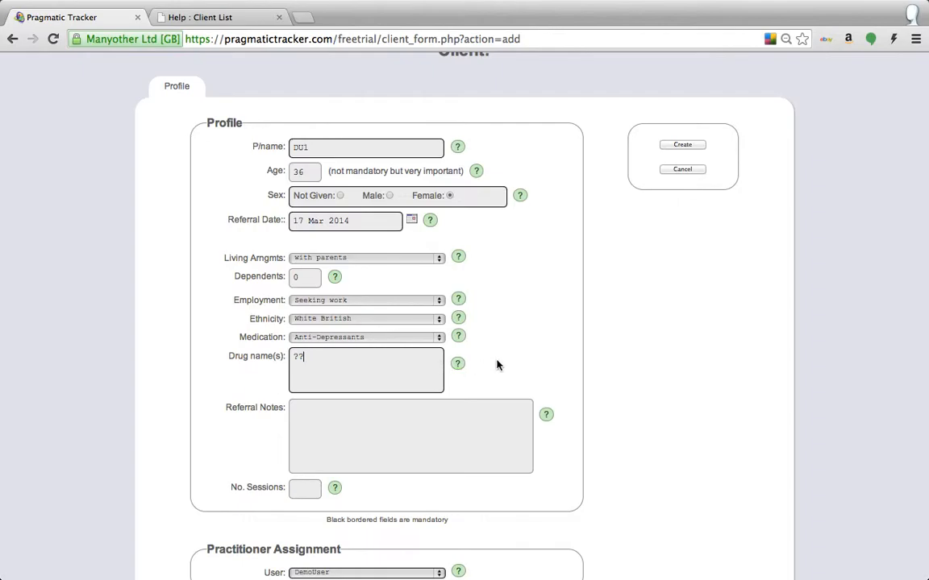
Enter "Prefers Tues appts" in the client's referral notes.
{"action": "scroll", "coordinate": [496, 362], "scroll_direction": "down", "scroll_amount": 2}
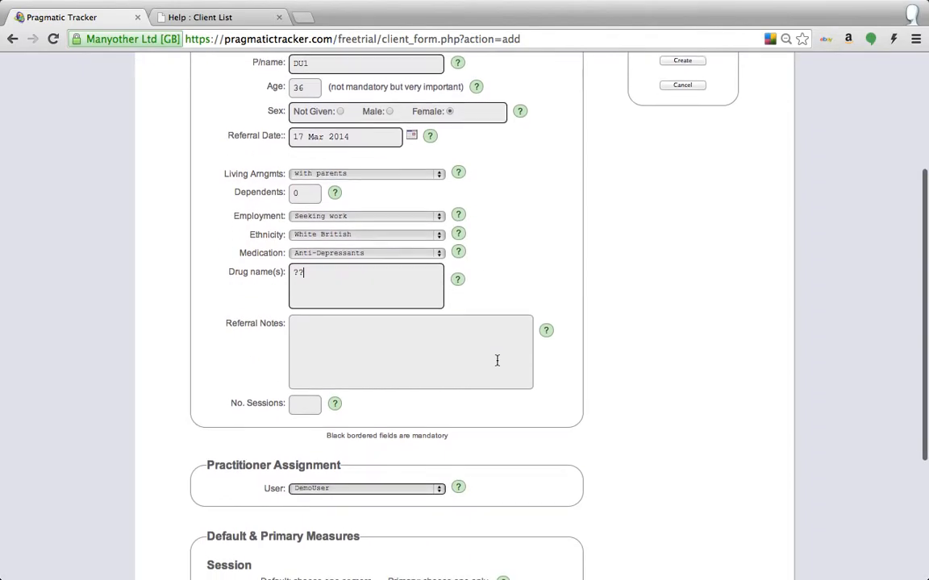
{"action": "left_click", "coordinate": [373, 333]}
{"action": "type", "text": "P"}
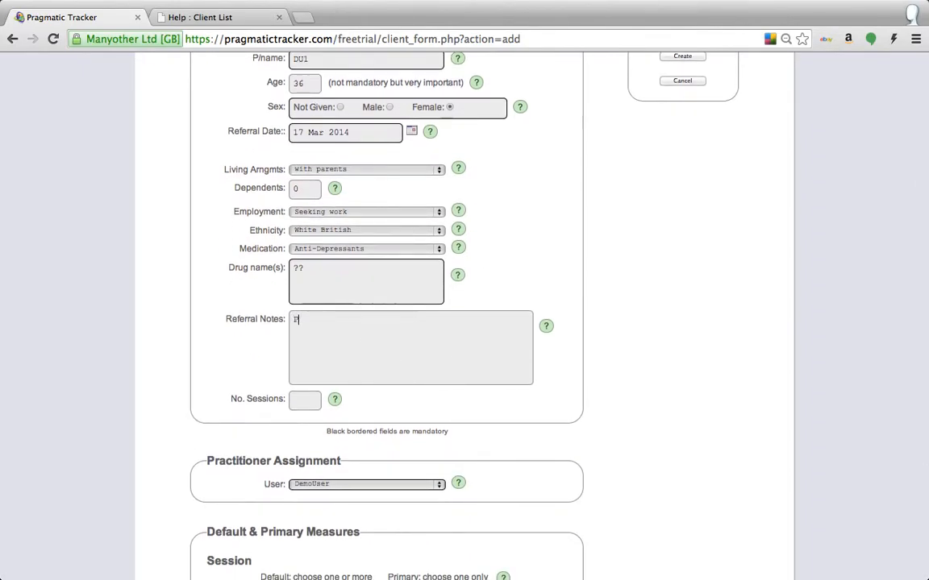
{"action": "type", "text": "refers Tues appts"}
Choose GAD-7 and PHQ-9 as default session measures with GAD-7 as primary, and create the client.
{"action": "scroll", "coordinate": [577, 379], "scroll_direction": "down", "scroll_amount": 5}
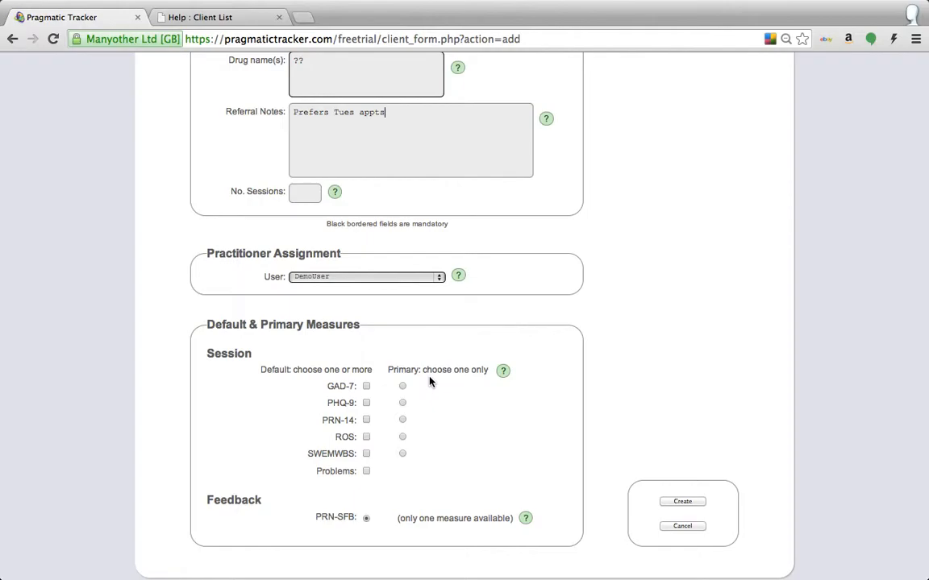
{"action": "left_click", "coordinate": [366, 387]}
{"action": "left_click", "coordinate": [367, 404]}
{"action": "left_click", "coordinate": [403, 388]}
{"action": "left_click", "coordinate": [402, 387]}
{"action": "left_click", "coordinate": [687, 502]}
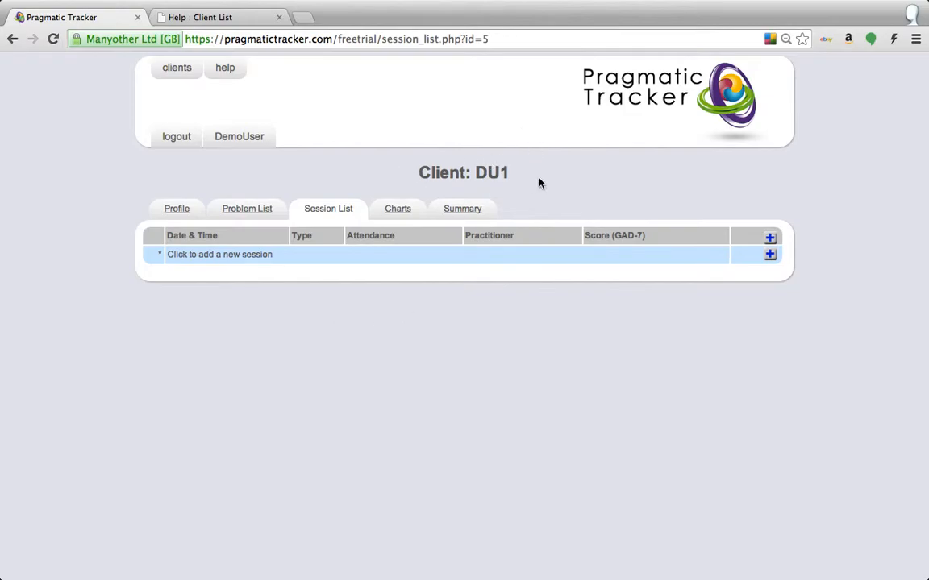
Create an Assessment appointment for client DU1, keeping the preset date, time and measures.
{"action": "left_click", "coordinate": [244, 255]}
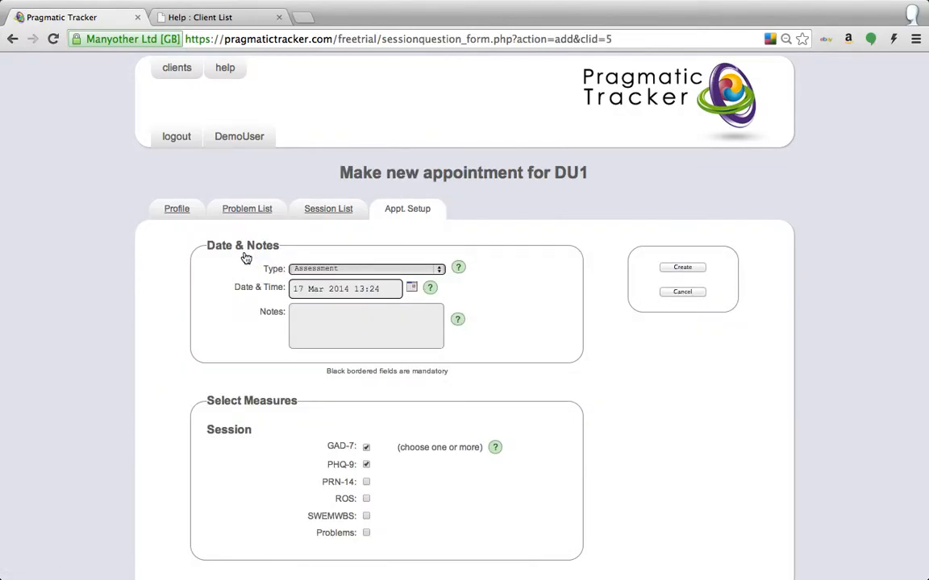
{"action": "left_click", "coordinate": [440, 271]}
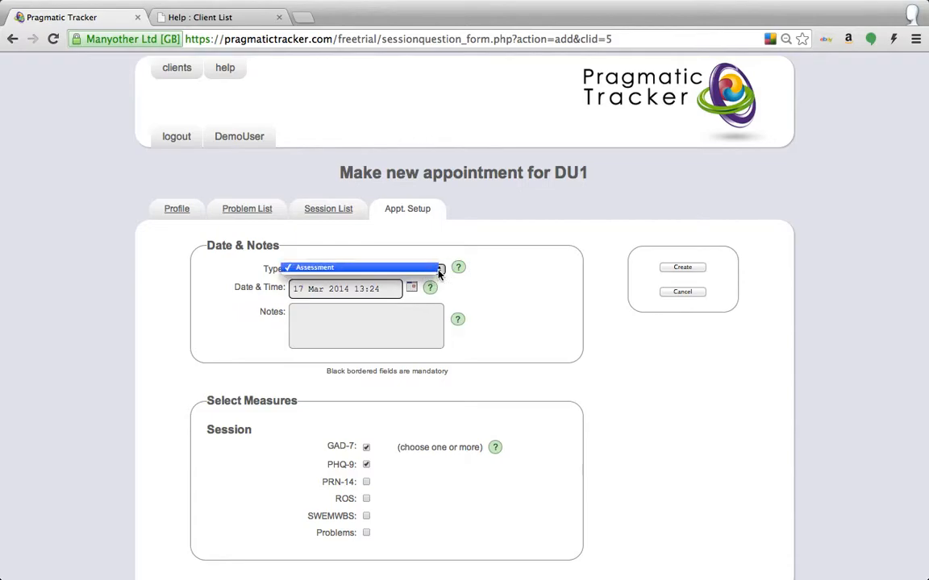
{"action": "left_click", "coordinate": [439, 271]}
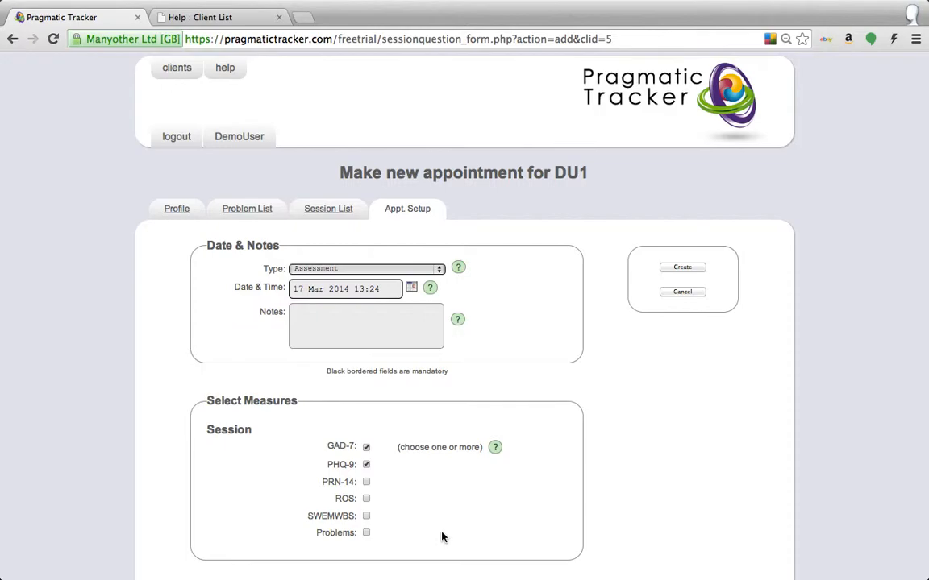
{"action": "left_click", "coordinate": [683, 269]}
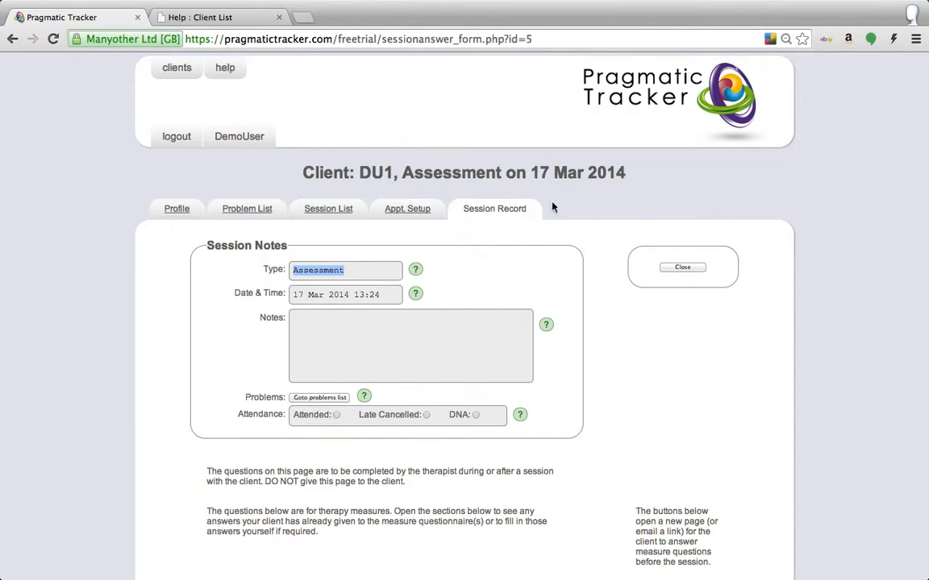
Examine the session record's questionnaire sections, expanding the GAD-7 questions to review them and collapsing them again.
{"action": "scroll", "coordinate": [627, 201], "scroll_direction": "down", "scroll_amount": 5}
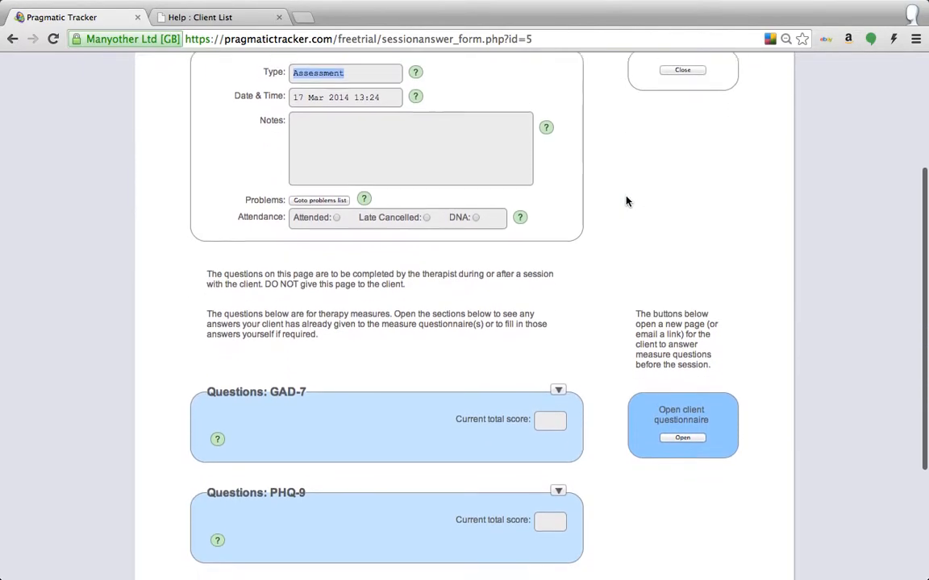
{"action": "scroll", "coordinate": [627, 201], "scroll_direction": "down", "scroll_amount": 1}
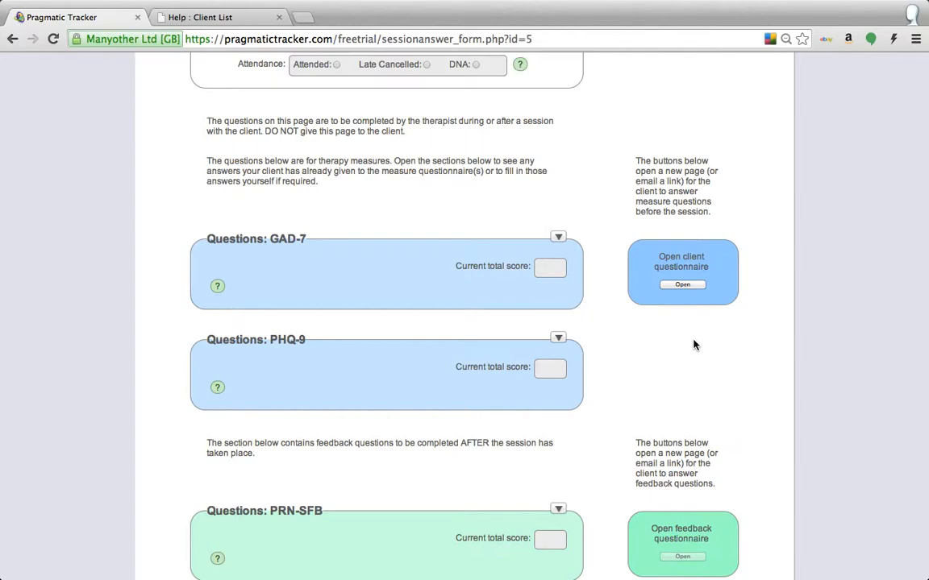
{"action": "left_click", "coordinate": [558, 239]}
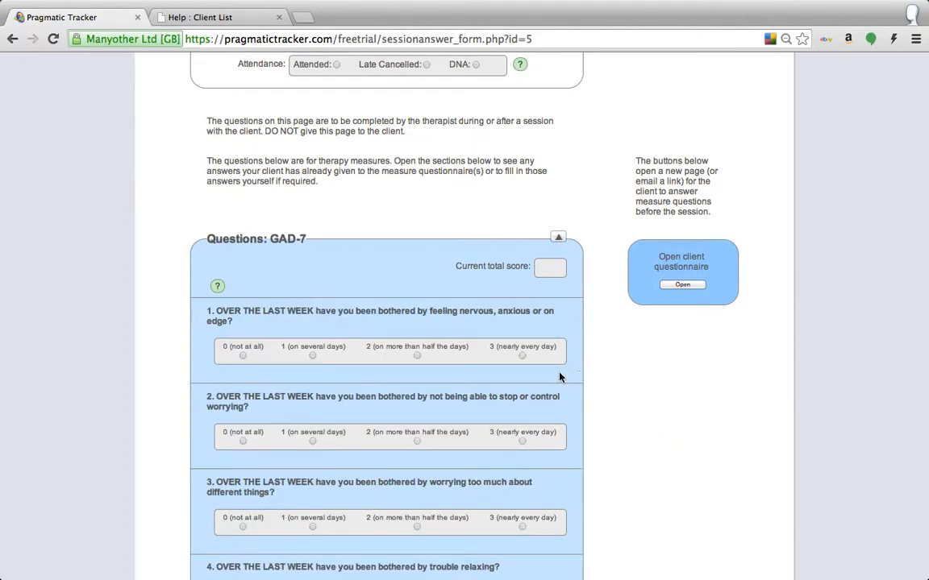
{"action": "scroll", "coordinate": [498, 391], "scroll_direction": "down", "scroll_amount": 8}
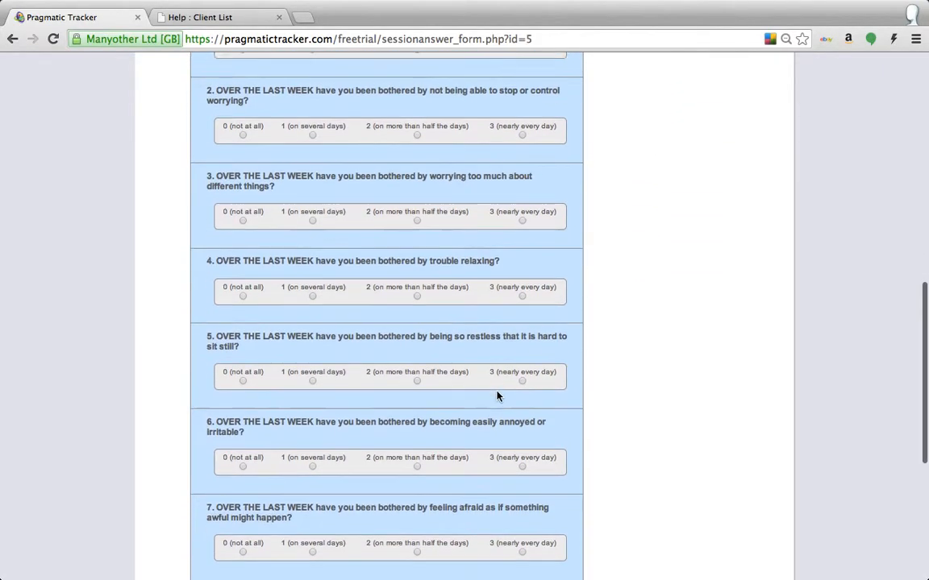
{"action": "scroll", "coordinate": [497, 395], "scroll_direction": "up", "scroll_amount": 7}
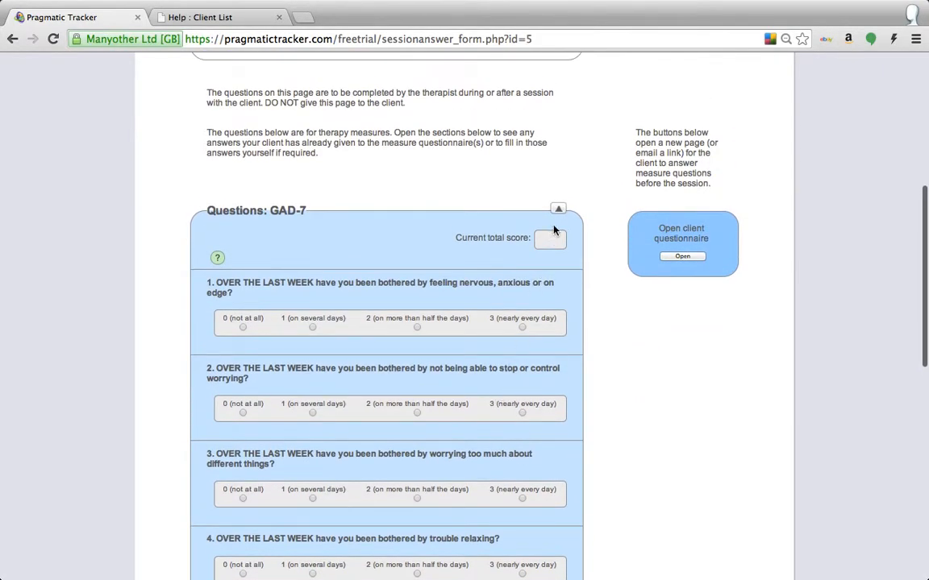
{"action": "left_click", "coordinate": [558, 212]}
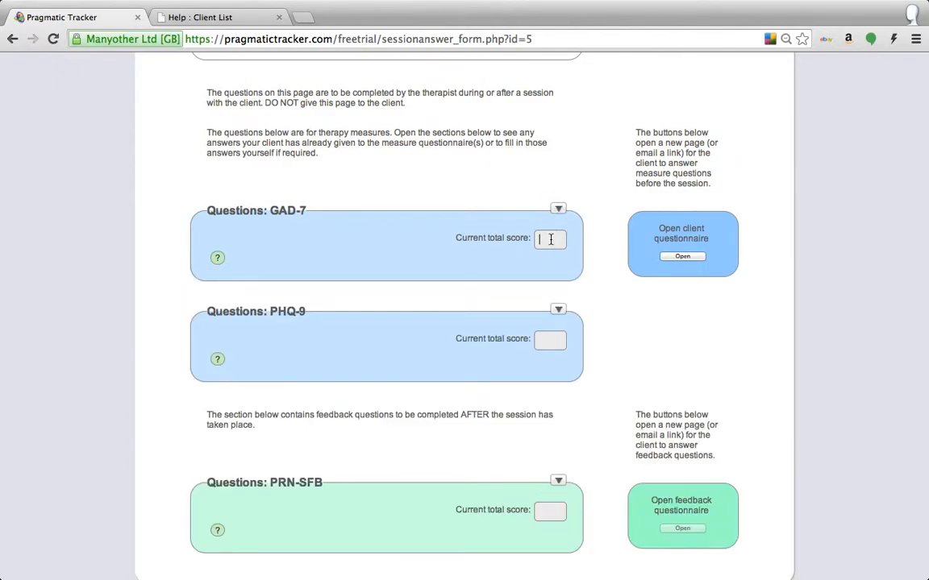
Enter total scores of 18 for GAD-7 and 21 for PHQ-9, and close the session record.
{"action": "type", "text": "18"}
{"action": "left_click", "coordinate": [549, 339]}
{"action": "type", "text": "21"}
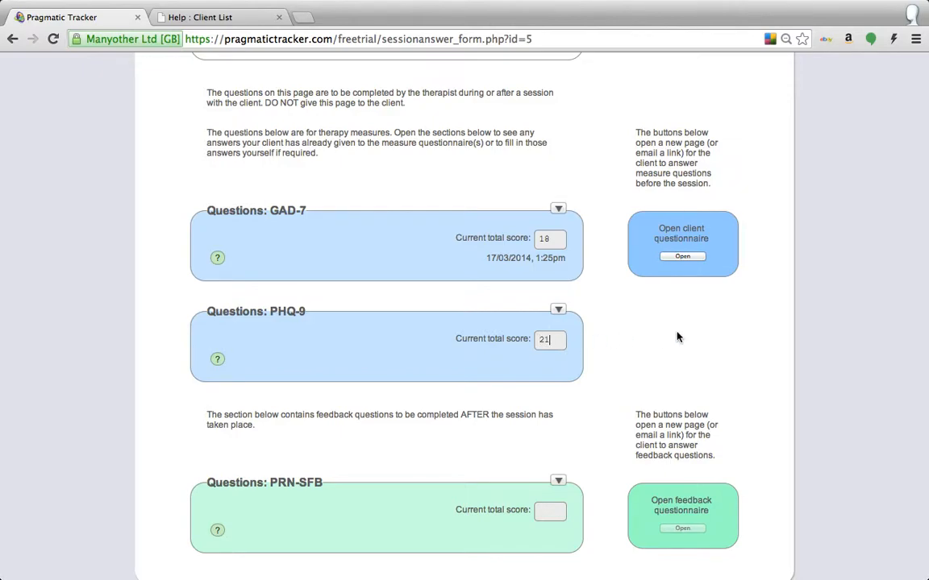
{"action": "scroll", "coordinate": [677, 337], "scroll_direction": "up", "scroll_amount": 5}
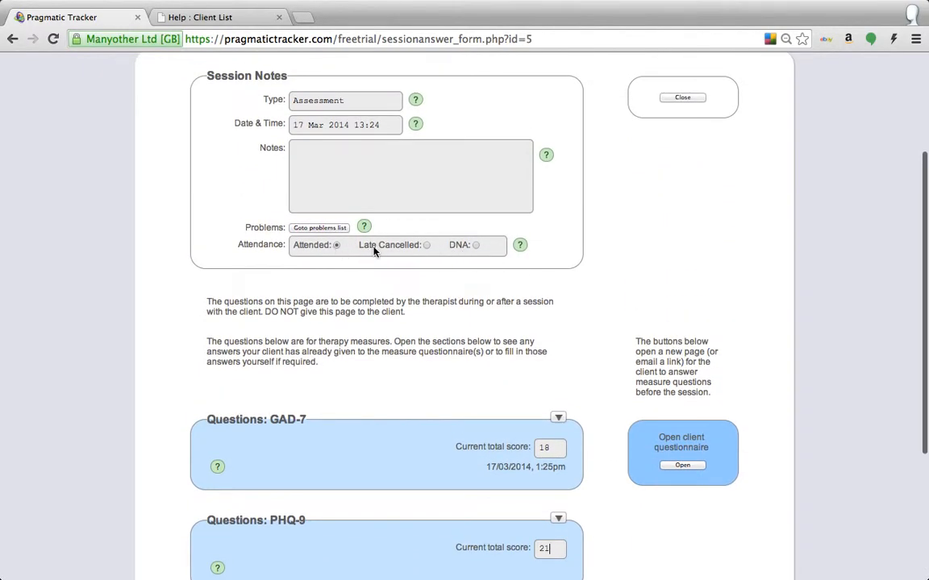
{"action": "left_click", "coordinate": [683, 98]}
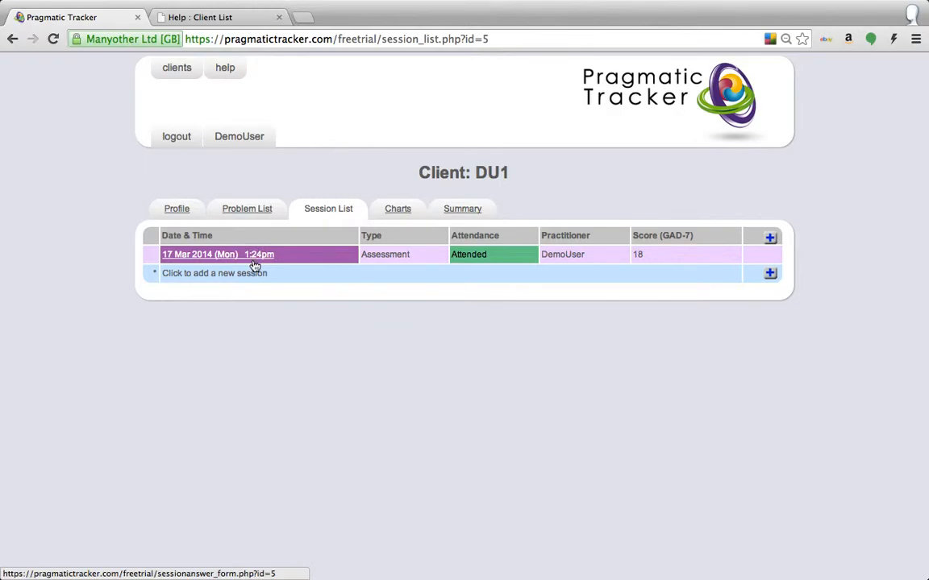
Open the client's charts and show only the PHQ-9 measure.
{"action": "left_click", "coordinate": [399, 211]}
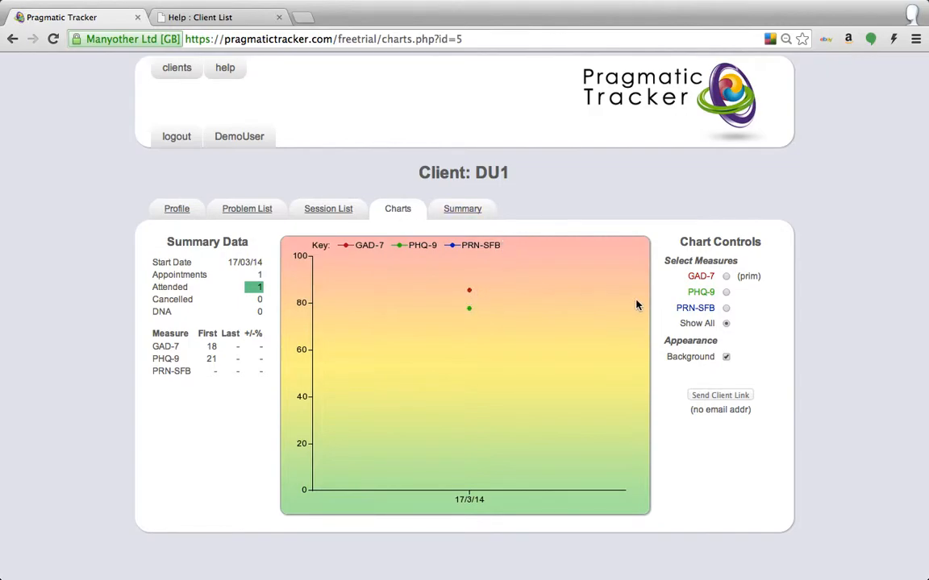
{"action": "left_click", "coordinate": [727, 293]}
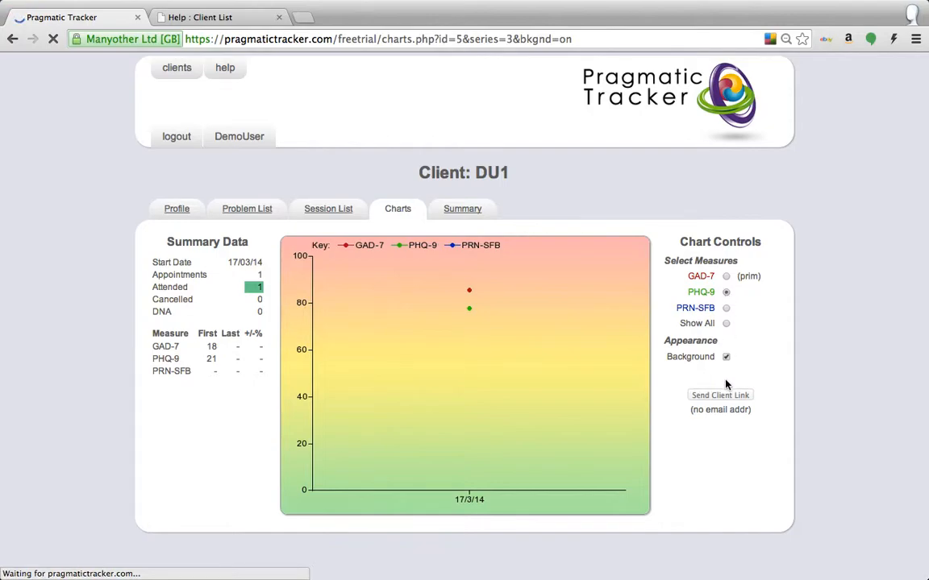